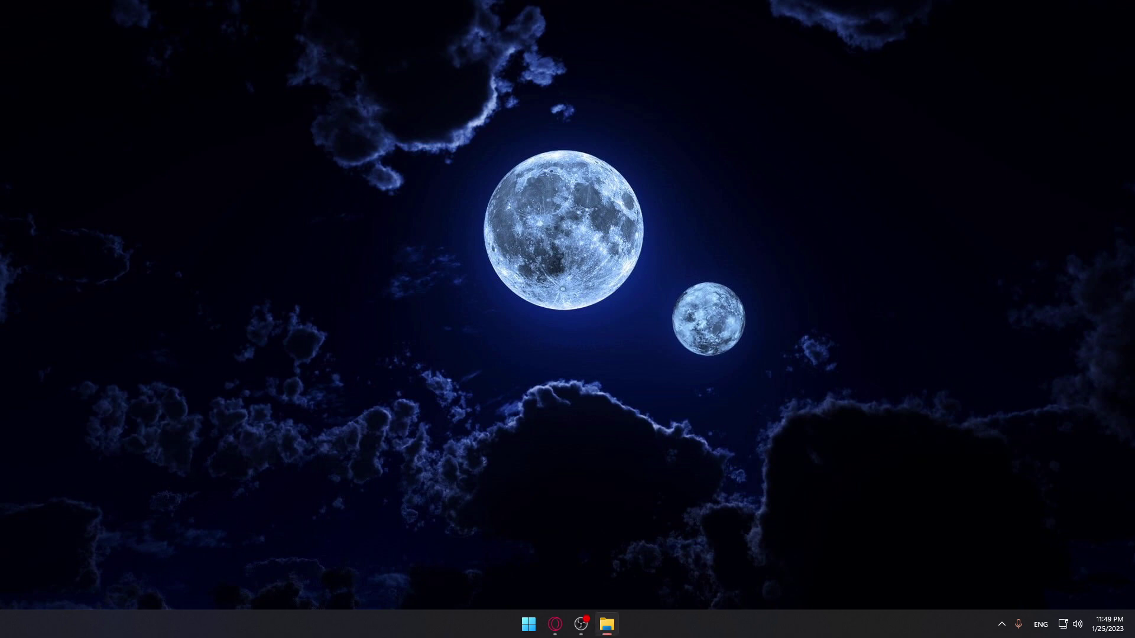
Launch Clipchamp – Video Editor by searching 'clipchamp' in the Start menu
key(alt+Tab)
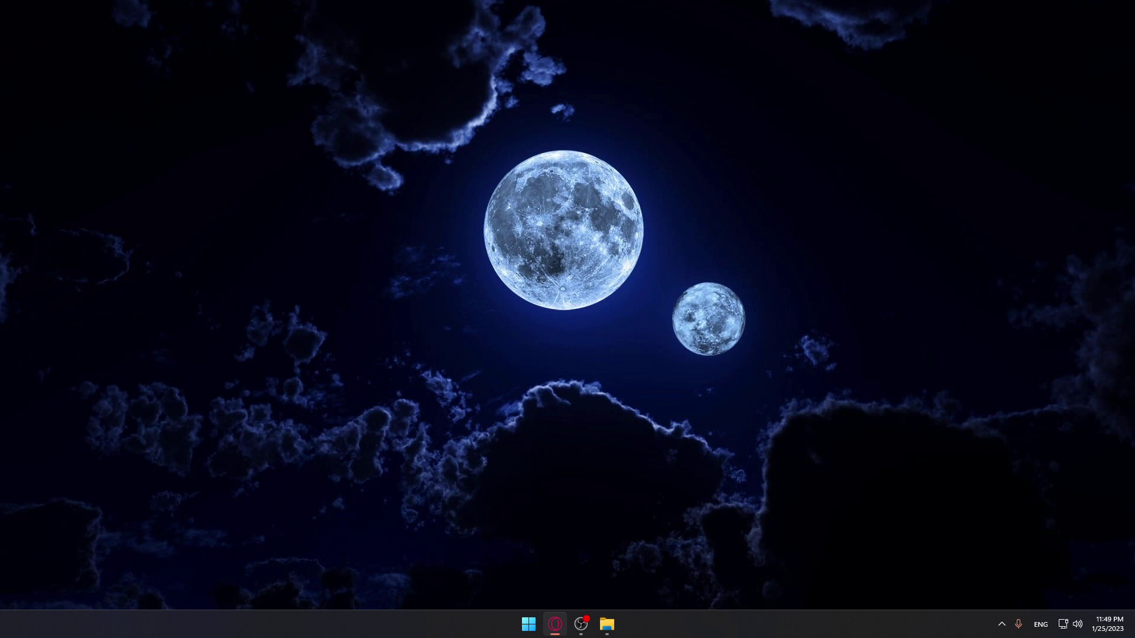
key(alt+Tab)
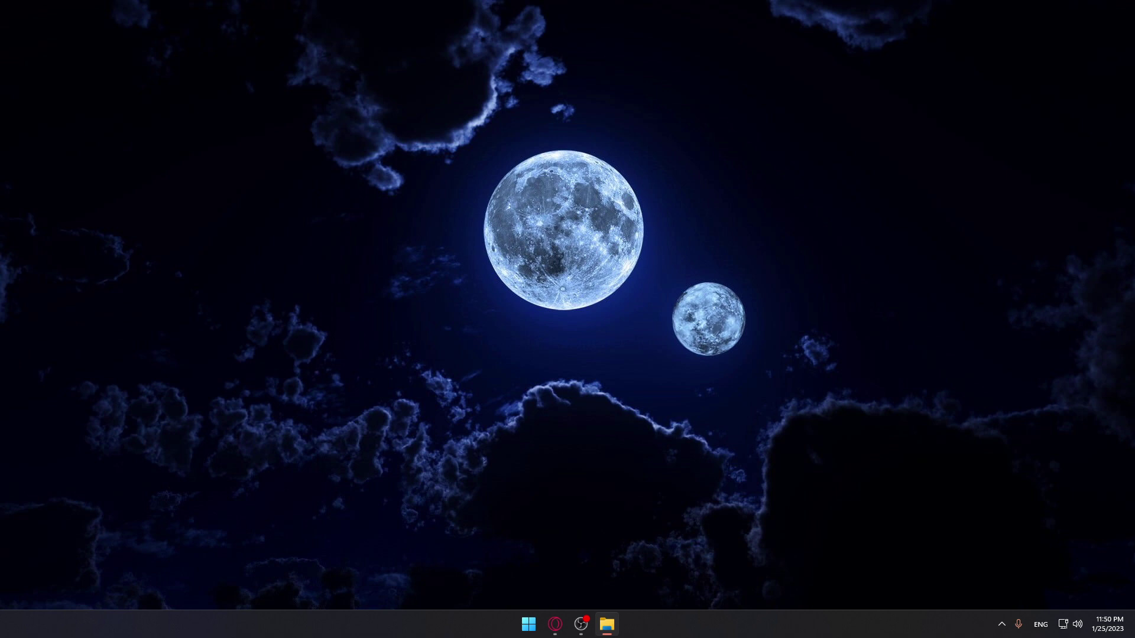
key(alt+Tab)
key(super)
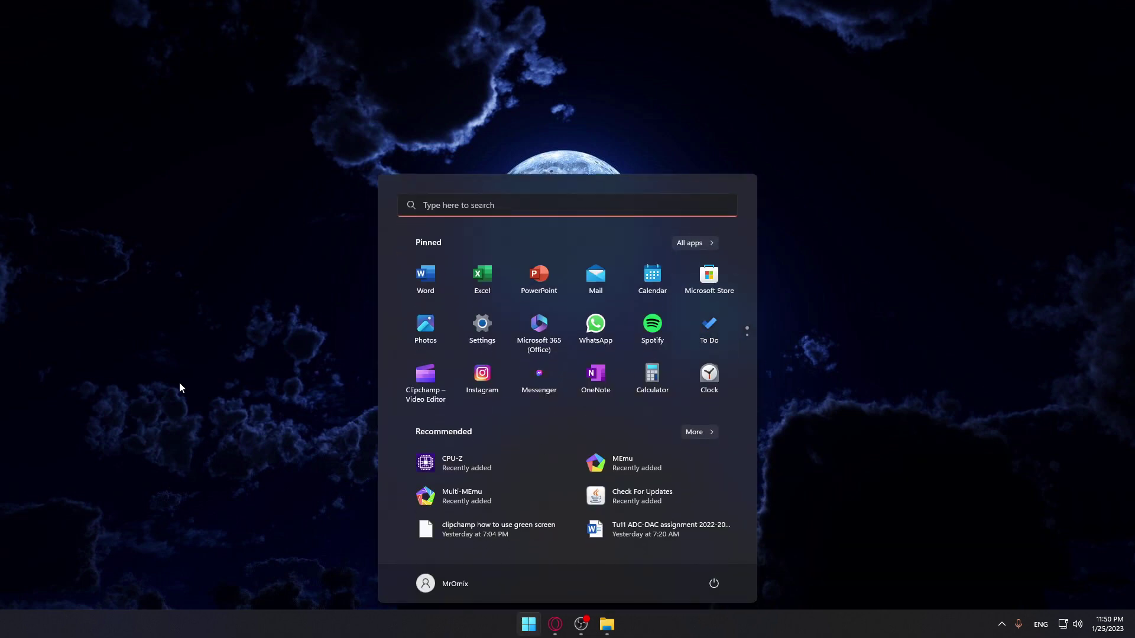
text(clipcjh)
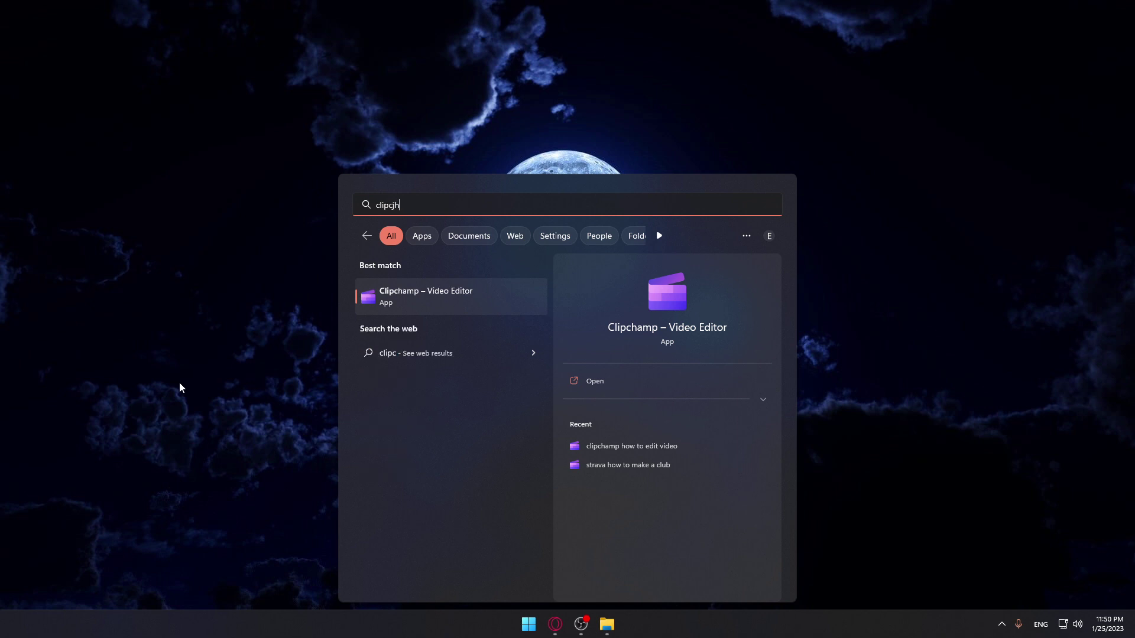
key(BackSpace)
key(BackSpace)
text(hamp)
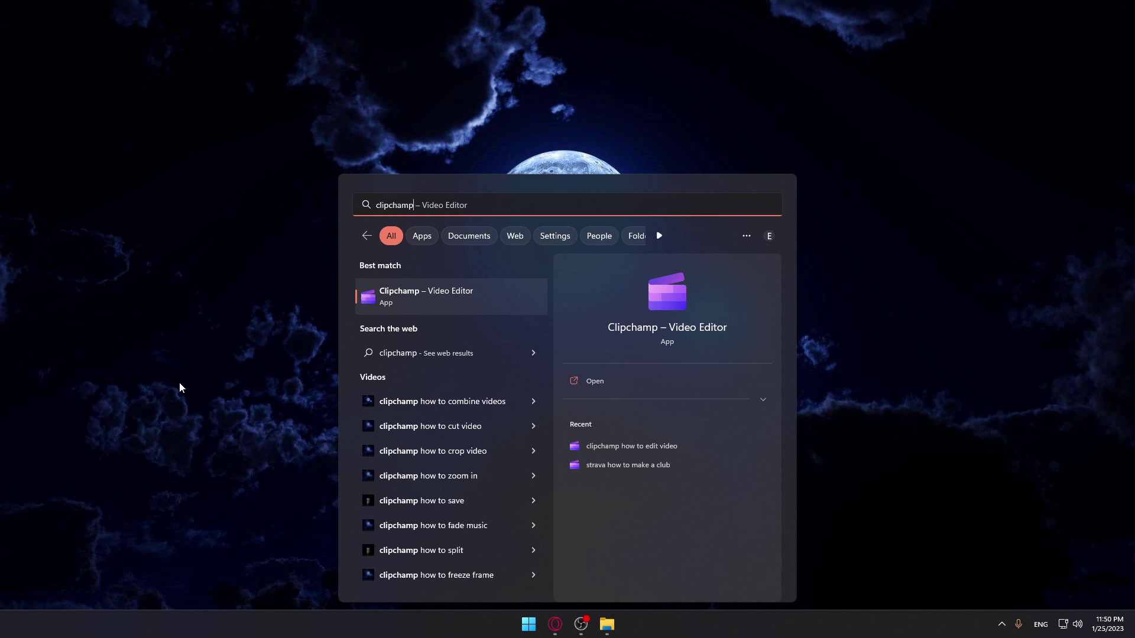
key(Return)
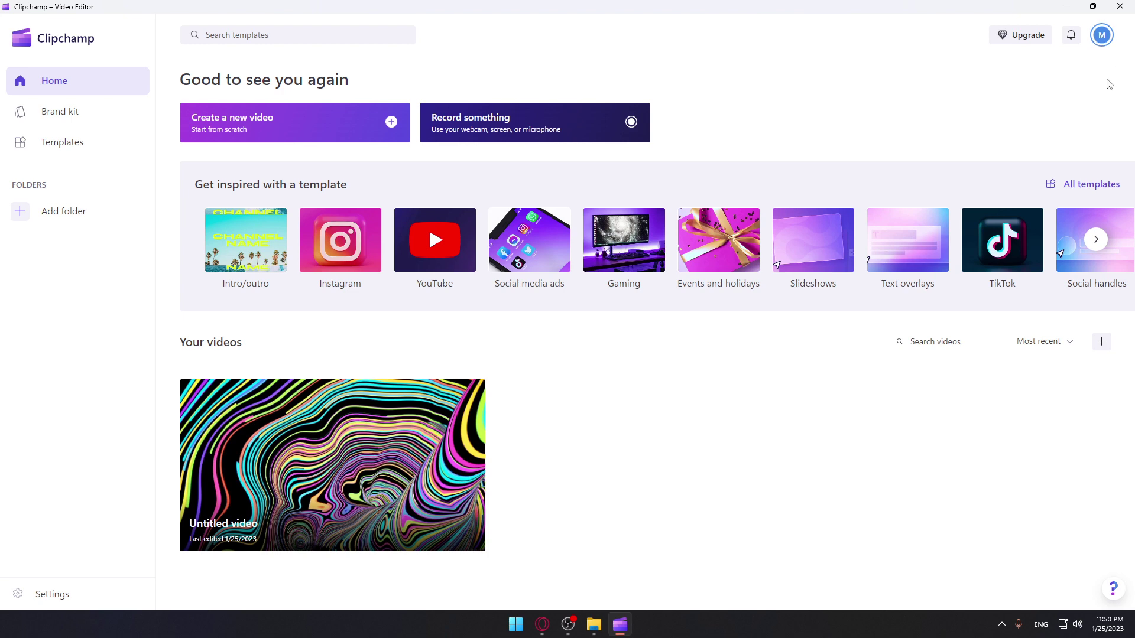
click(1019, 37)
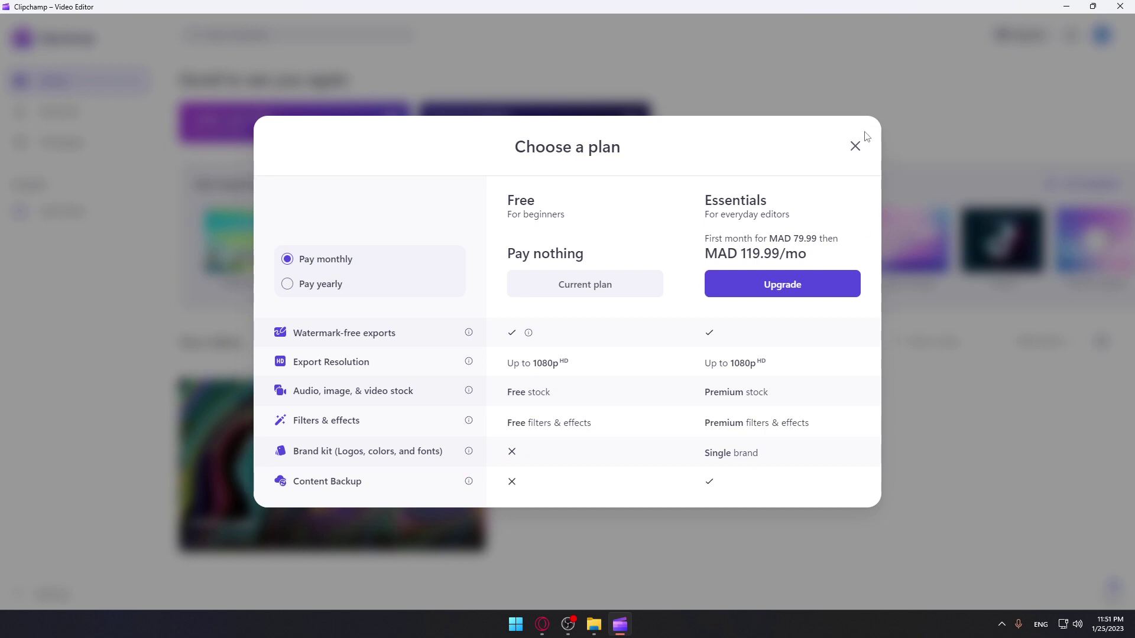
click(855, 147)
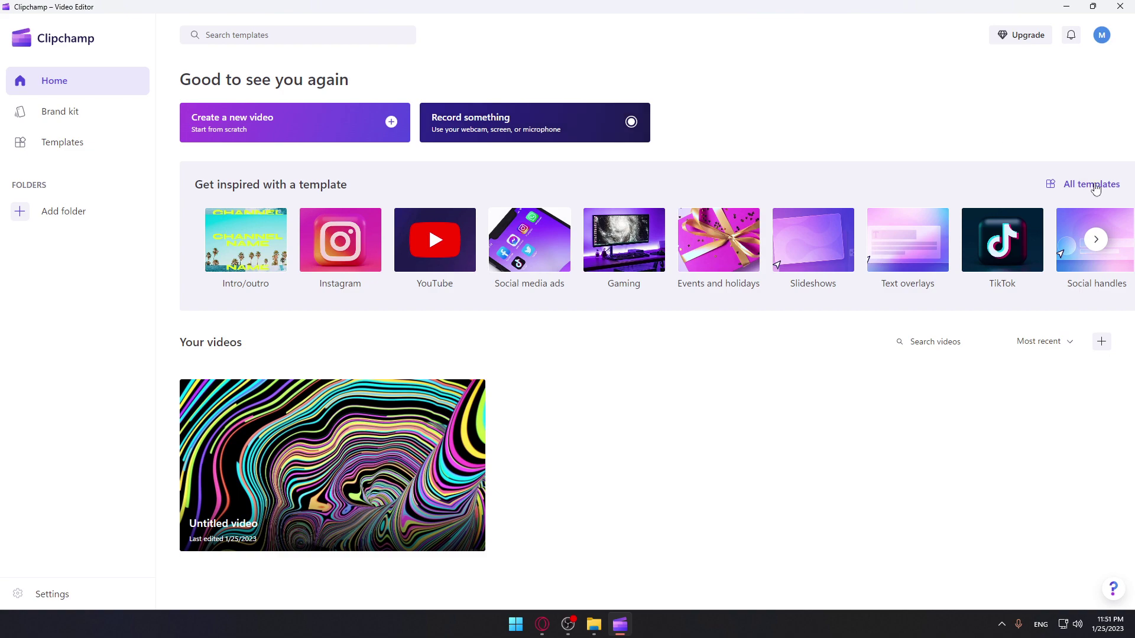
click(1092, 183)
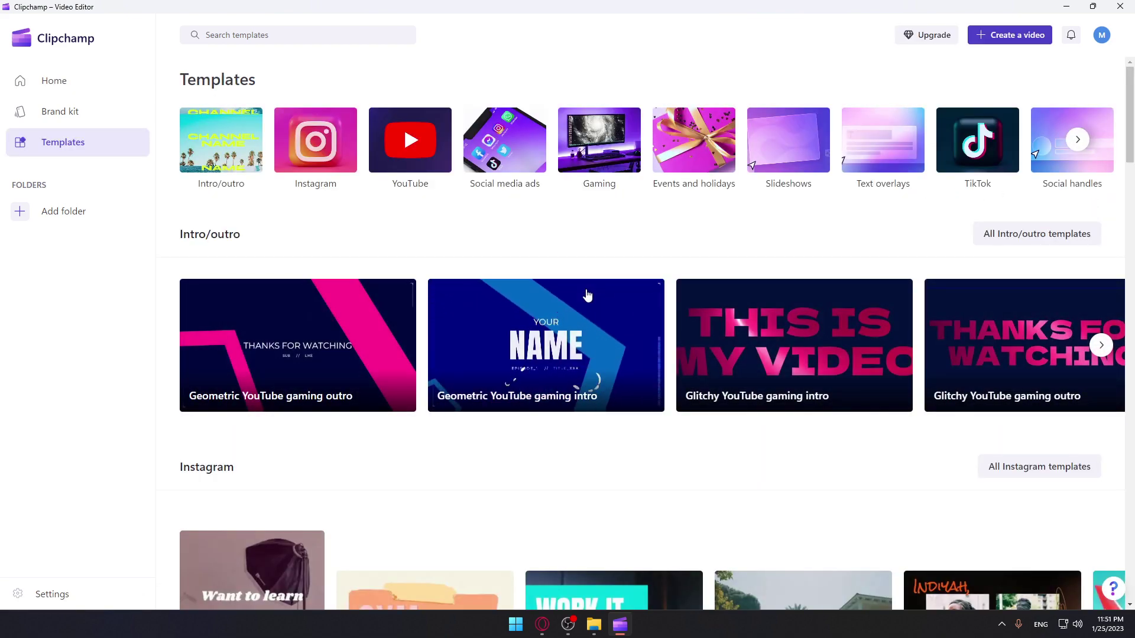
scroll(586, 295, down, 5)
scroll(585, 294, down, 8)
scroll(586, 294, up, 8)
scroll(586, 295, up, 3)
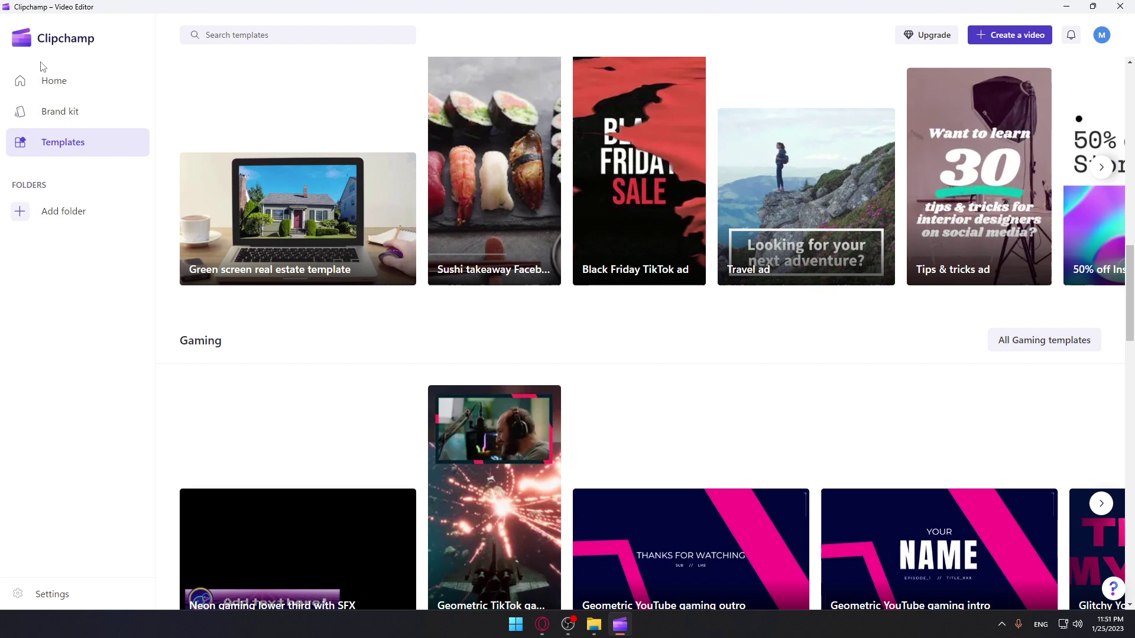
click(54, 80)
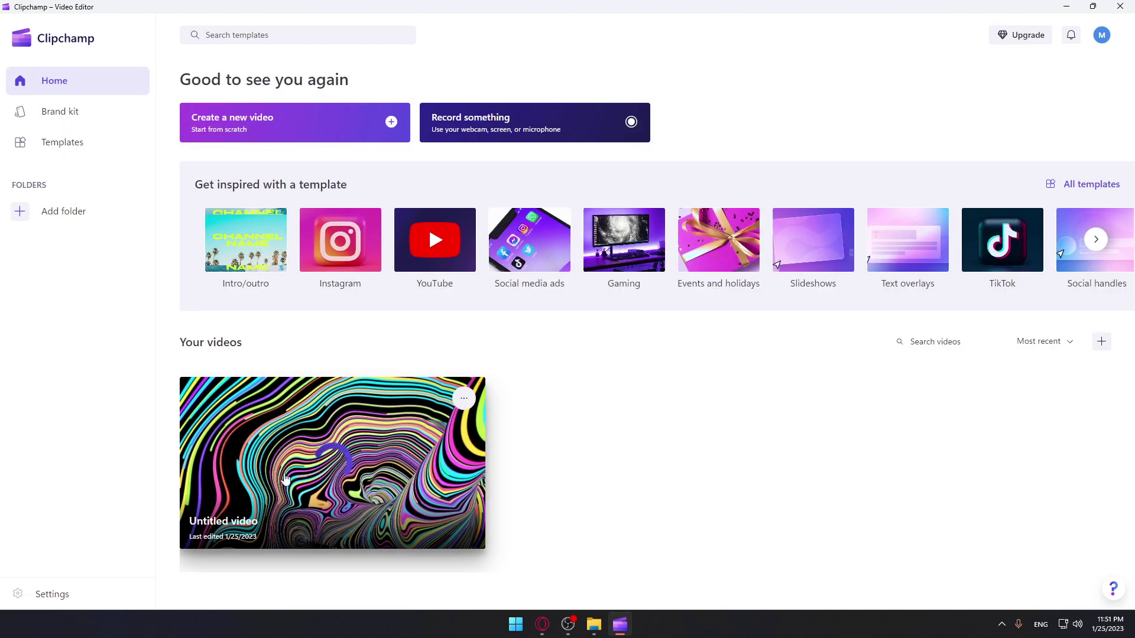
In Untitled video, delete the red Christmas tree and 3D render clips from the timeline
click(333, 461)
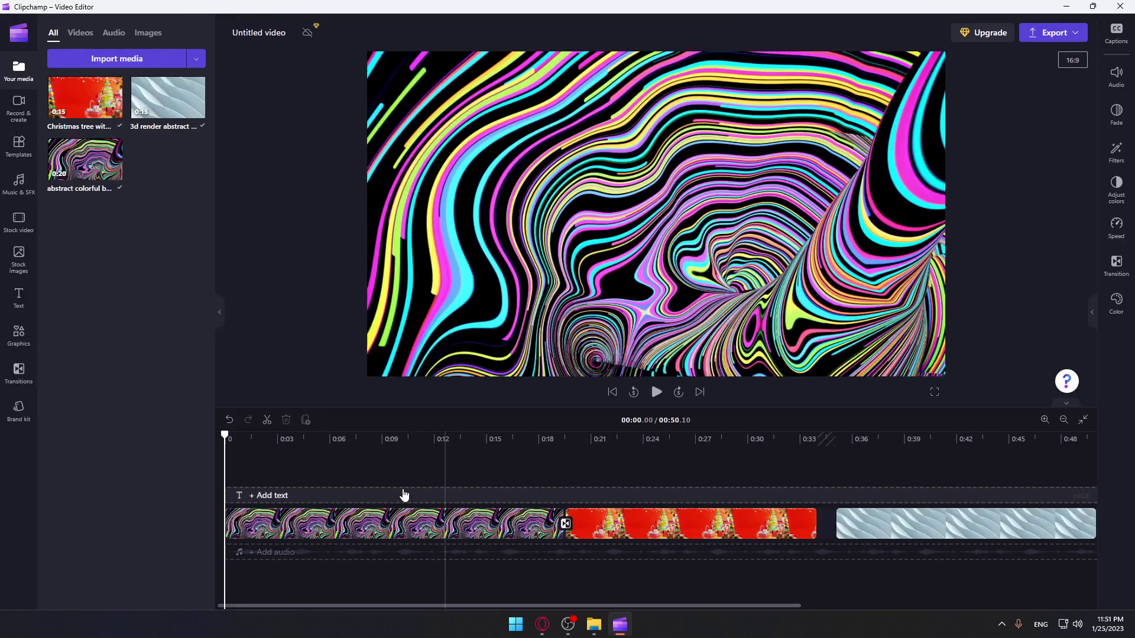
click(692, 524)
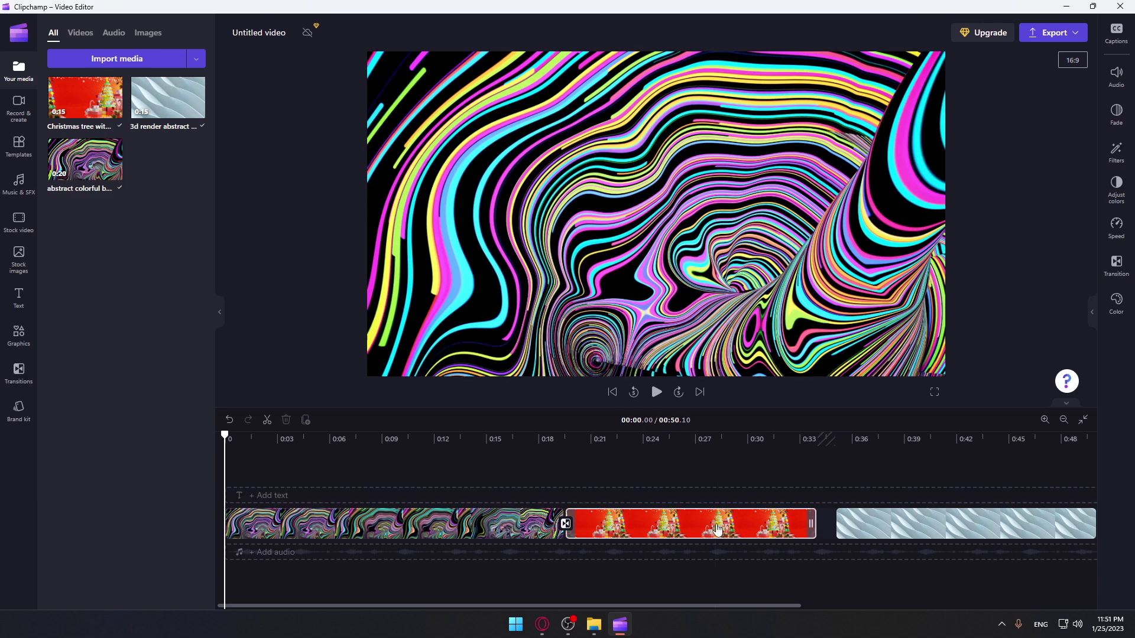
key(Delete)
click(869, 524)
key(Delete)
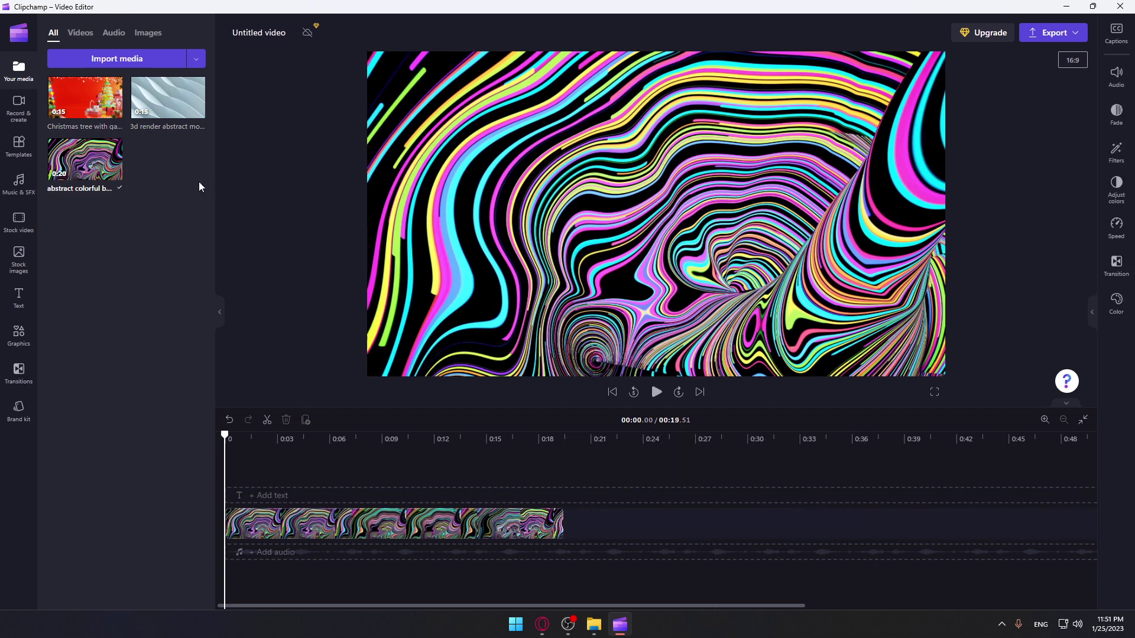
Delete the 3D render and Christmas tree assets from Your media
click(198, 87)
click(512, 341)
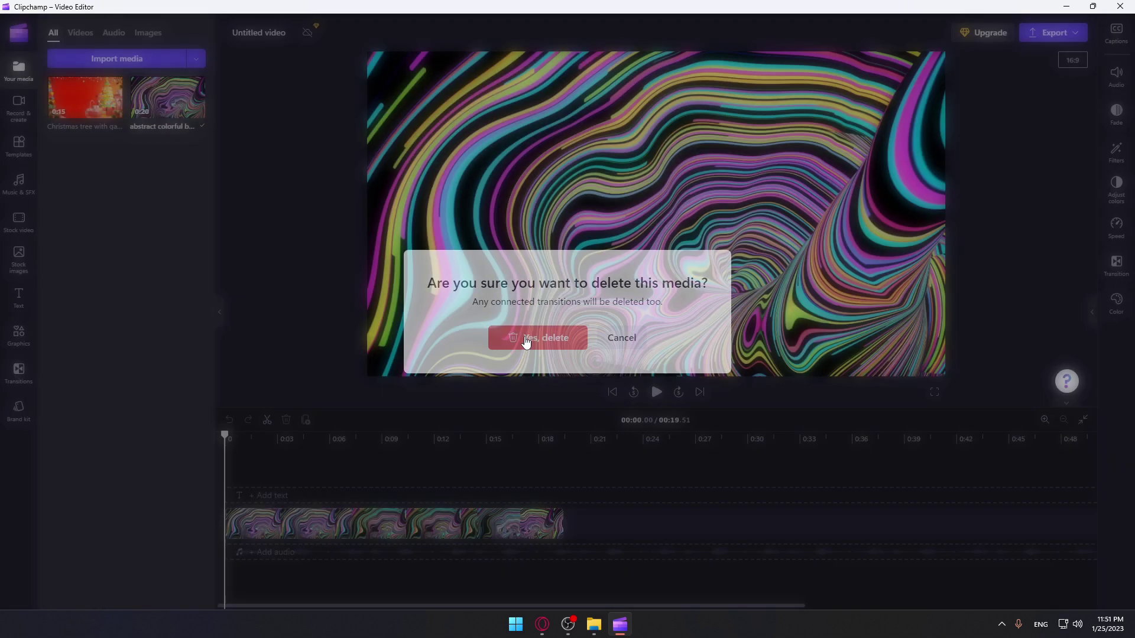
click(114, 84)
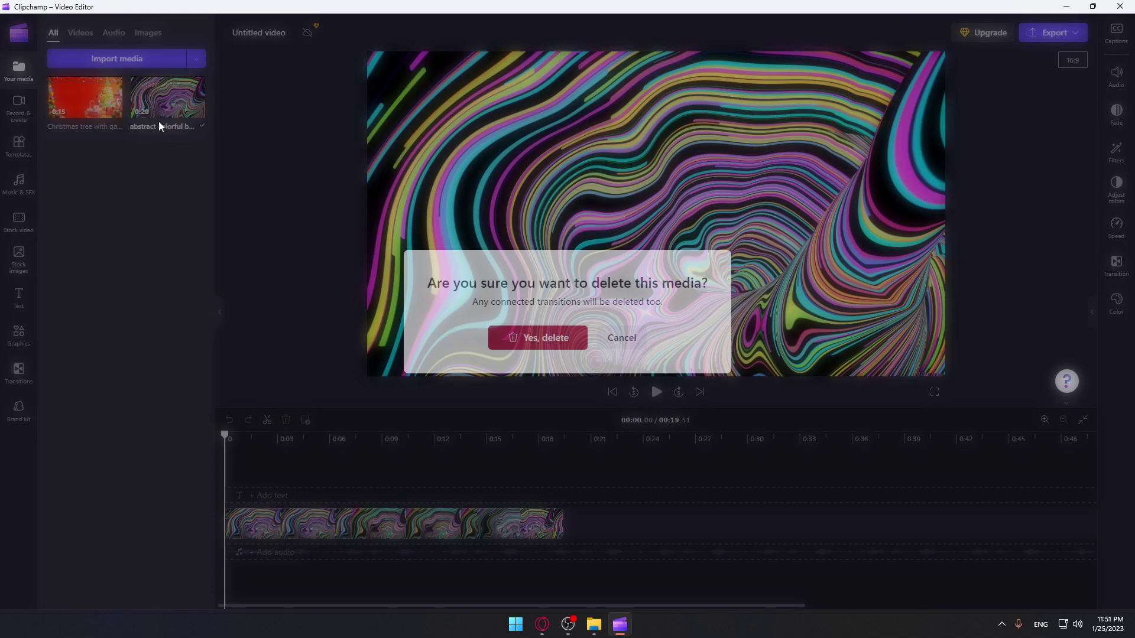
click(531, 341)
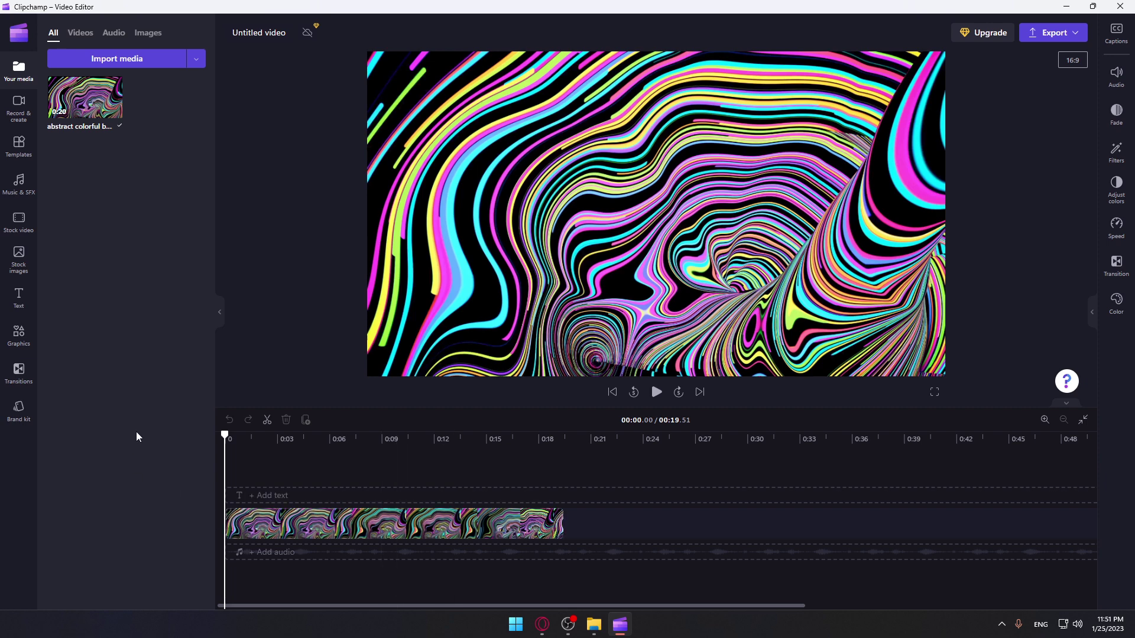
Set the abstract colourful clip's speed to 0.1x, stretching the video to 03:15.20
click(321, 526)
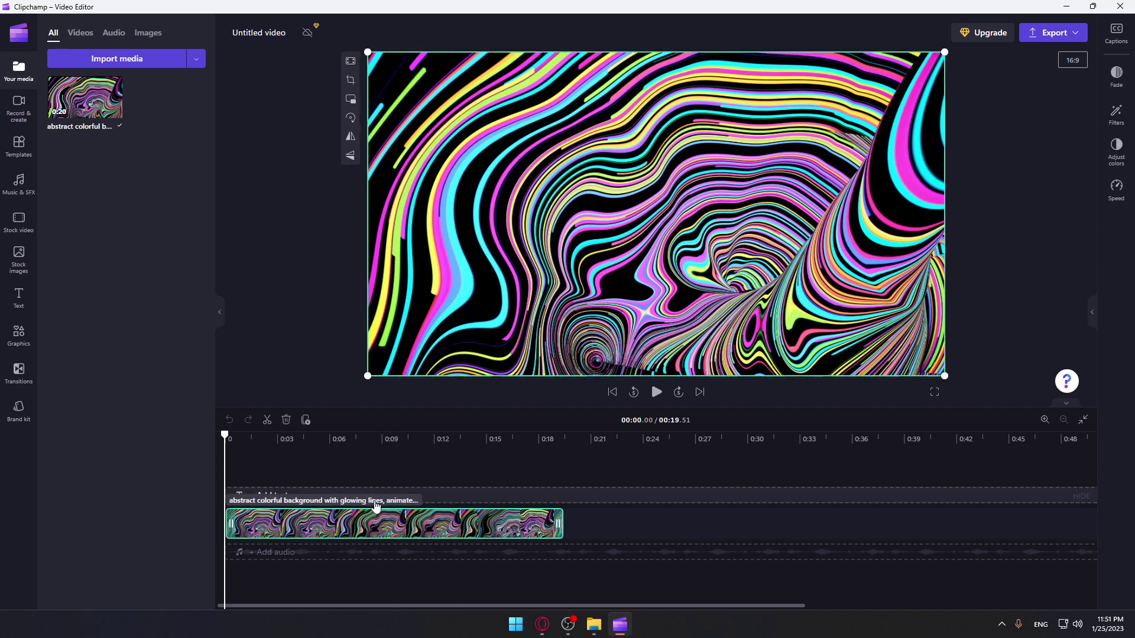
click(1116, 223)
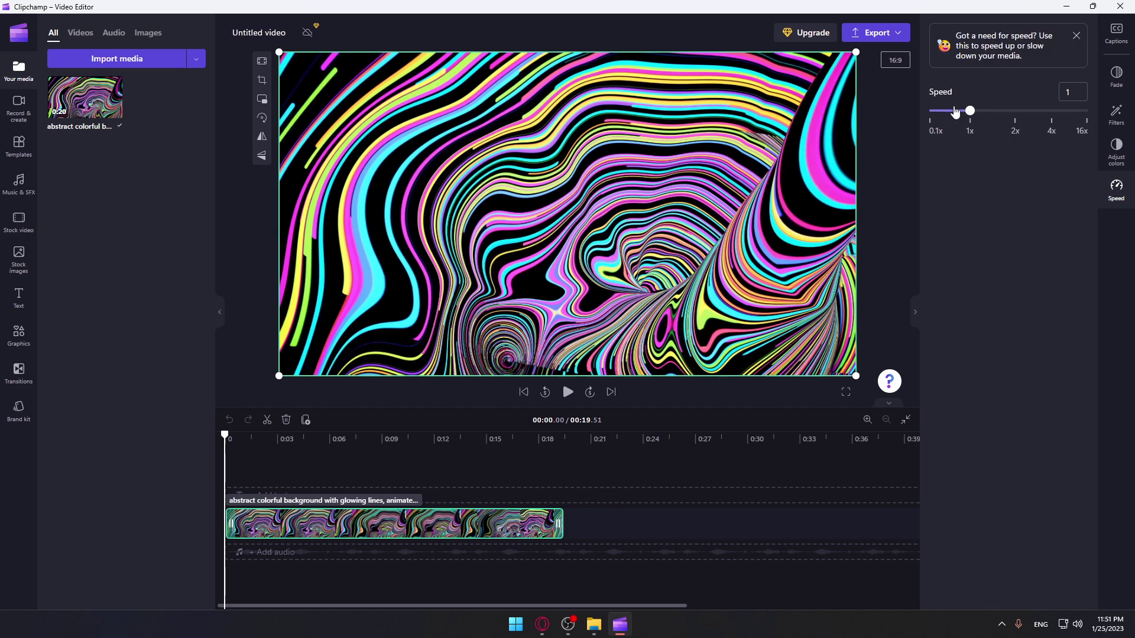
drag(969, 111, 930, 111)
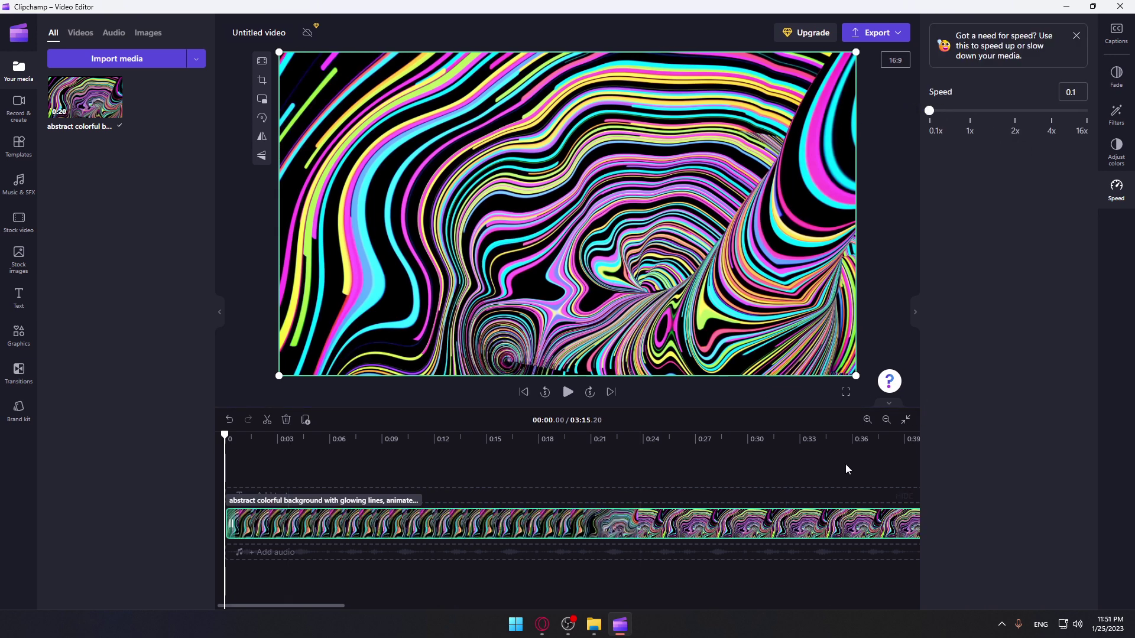
Zoom the timeline in three levels to single-second steps
click(868, 420)
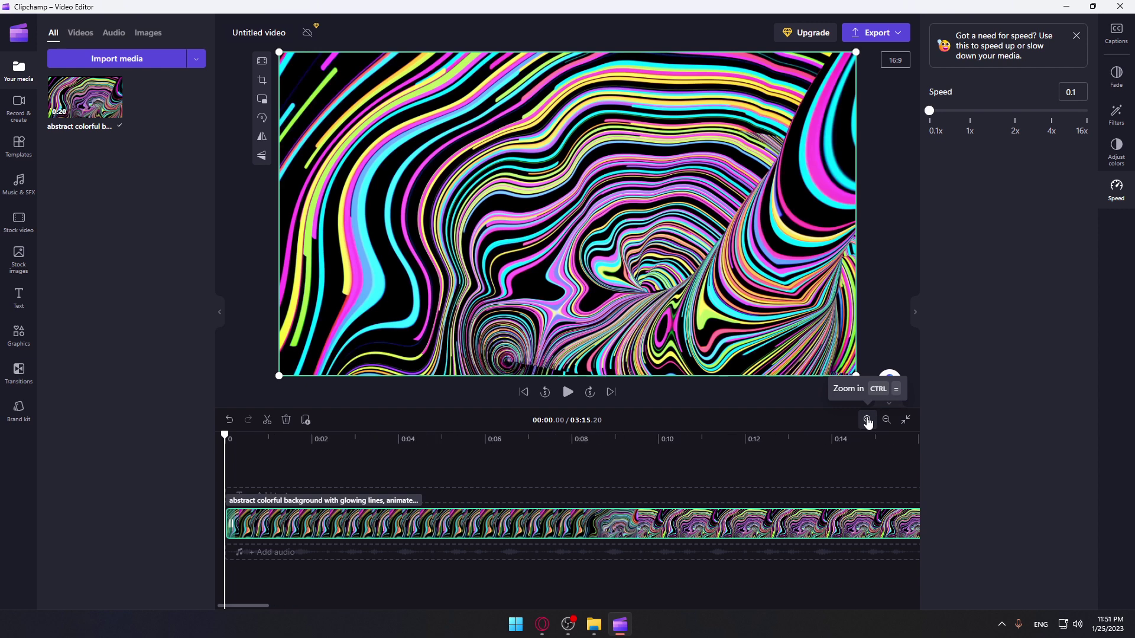
click(867, 421)
click(867, 421)
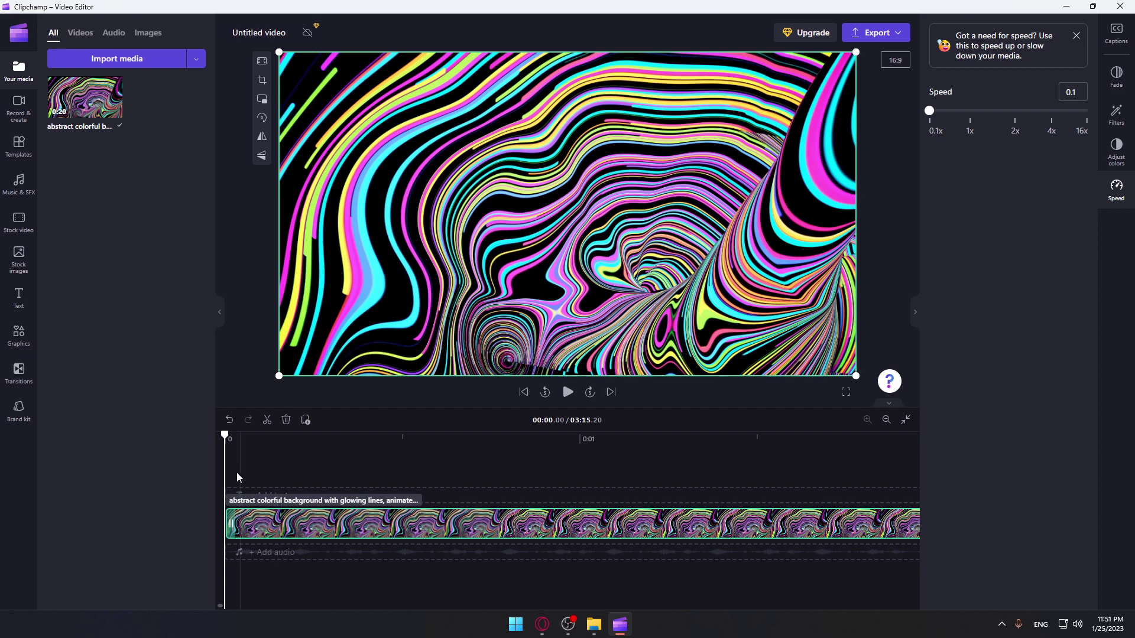
Move the playhead to about 00:00.26, reset the clip to 1x speed, and close Clipchamp
mouse_move(226, 438)
mouse_down()
mouse_move(284, 438)
mouse_move(230, 441)
mouse_up()
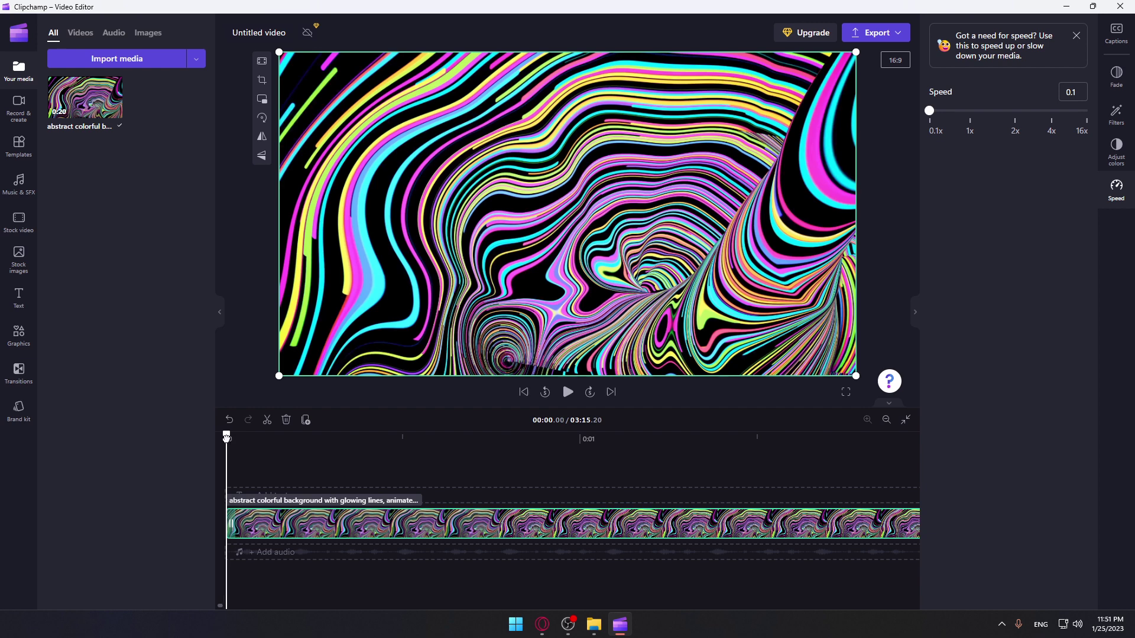
mouse_move(230, 441)
mouse_down()
mouse_move(319, 439)
mouse_move(227, 438)
mouse_up()
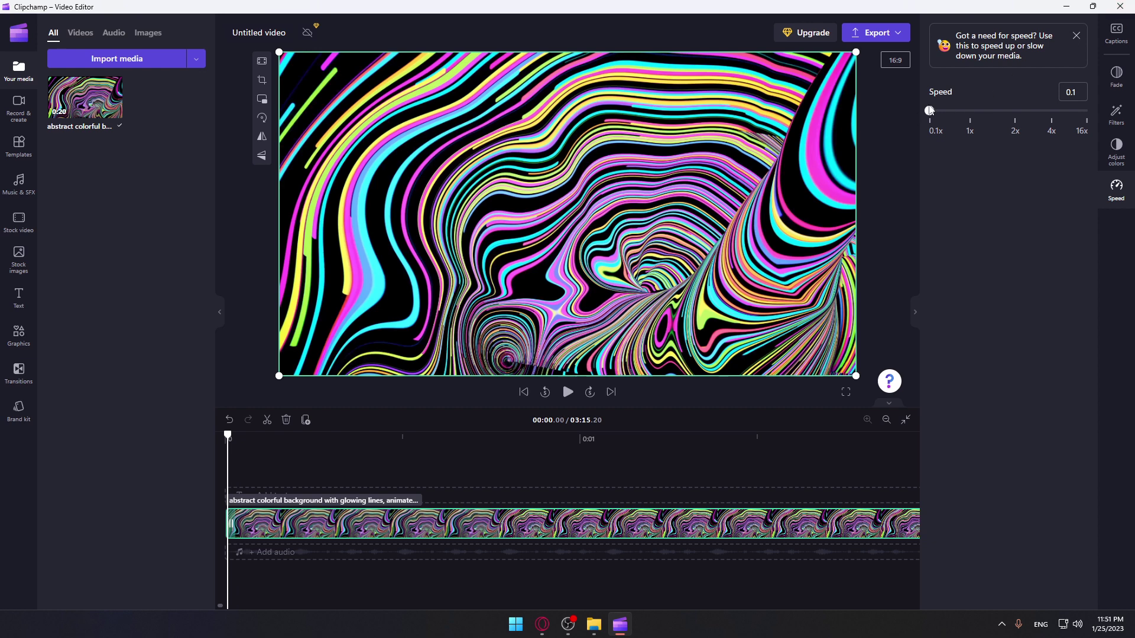
drag(929, 111, 970, 112)
click(1119, 6)
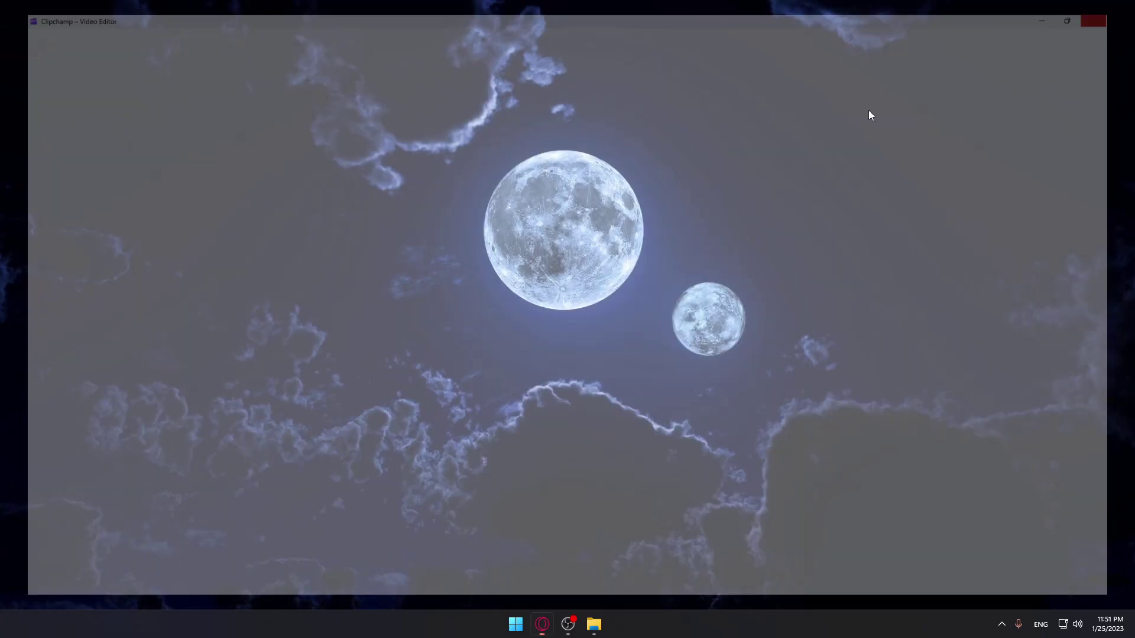